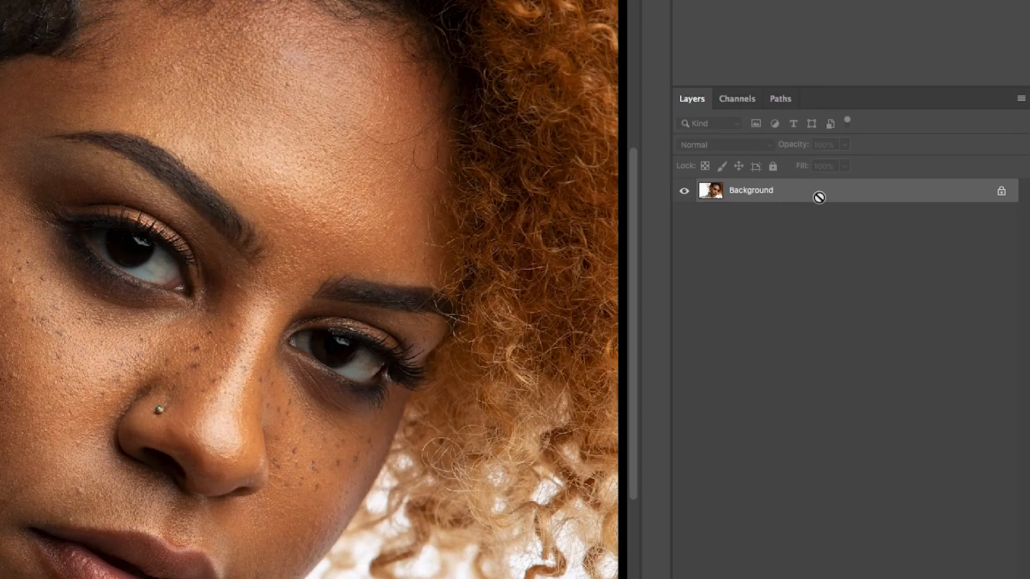
Duplicate the Background layer as Clean Up and remove blemishes on the cheek below the temple with the Spot Healing Brush.
key("ctrl+j")
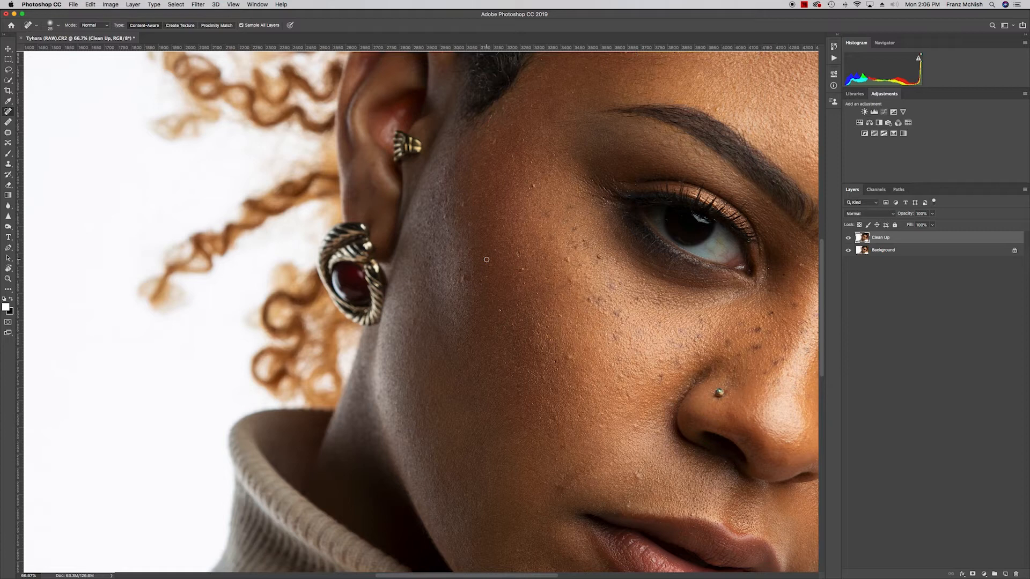
left_click(534, 186)
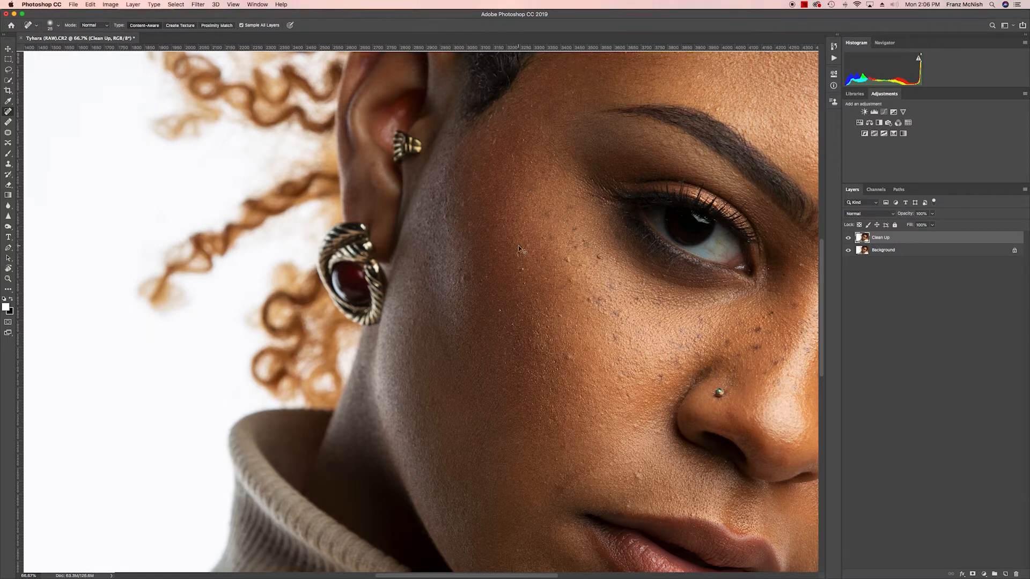
left_click(533, 185)
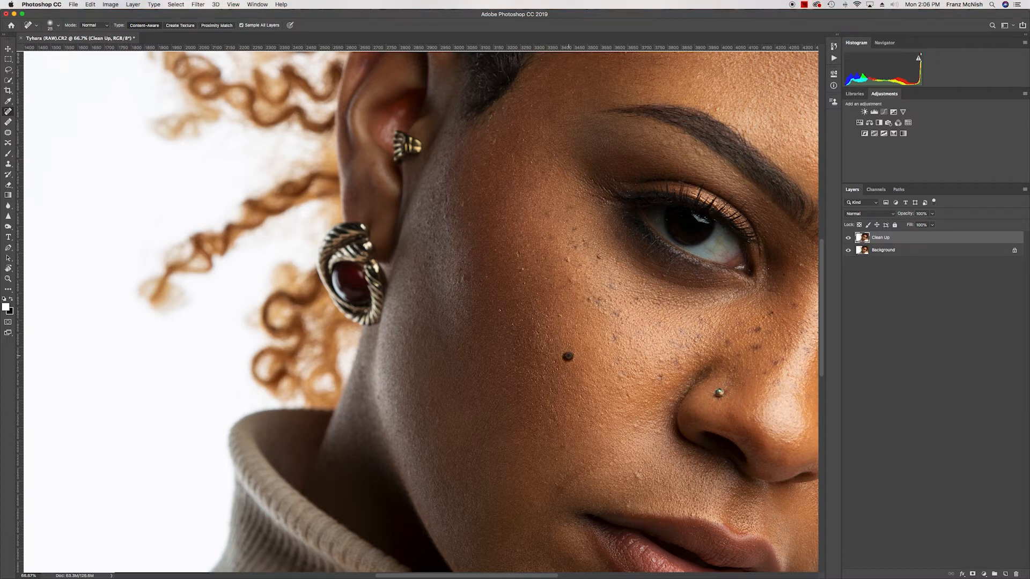
left_click(568, 357)
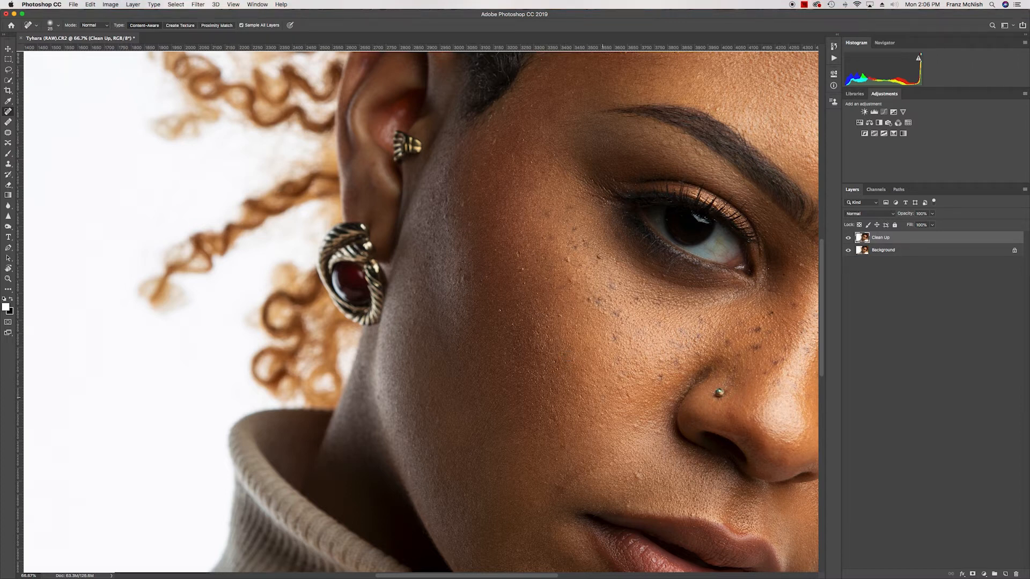
left_click(522, 268)
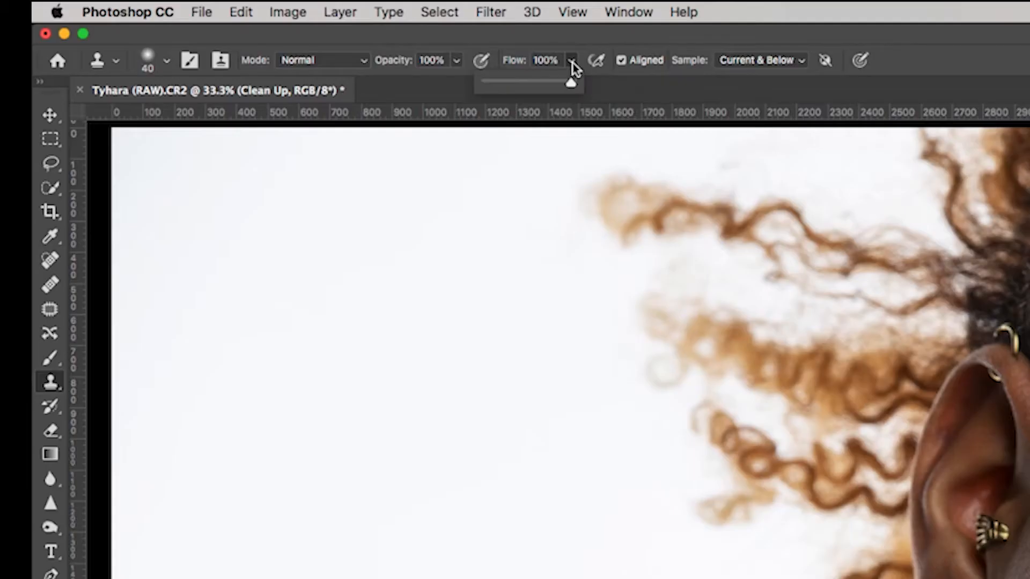
Lower the Clone Stamp tool's flow to 10%.
left_click_drag(571, 83, 495, 97)
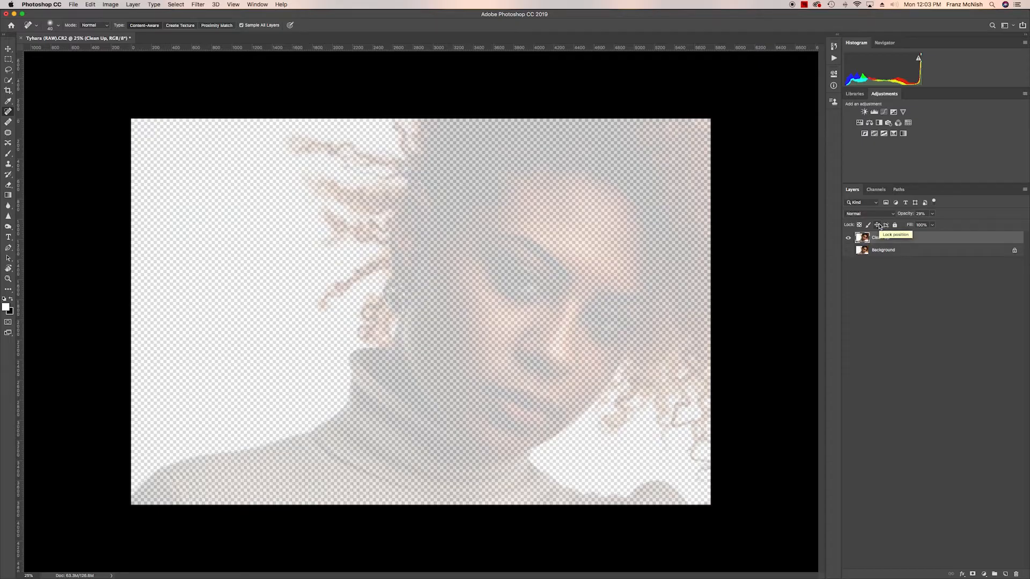
Raise the Clean Up layer's opacity and paint soft black strokes at 10% flow on the blank Layer 2.
left_click_drag(904, 215, 967, 218)
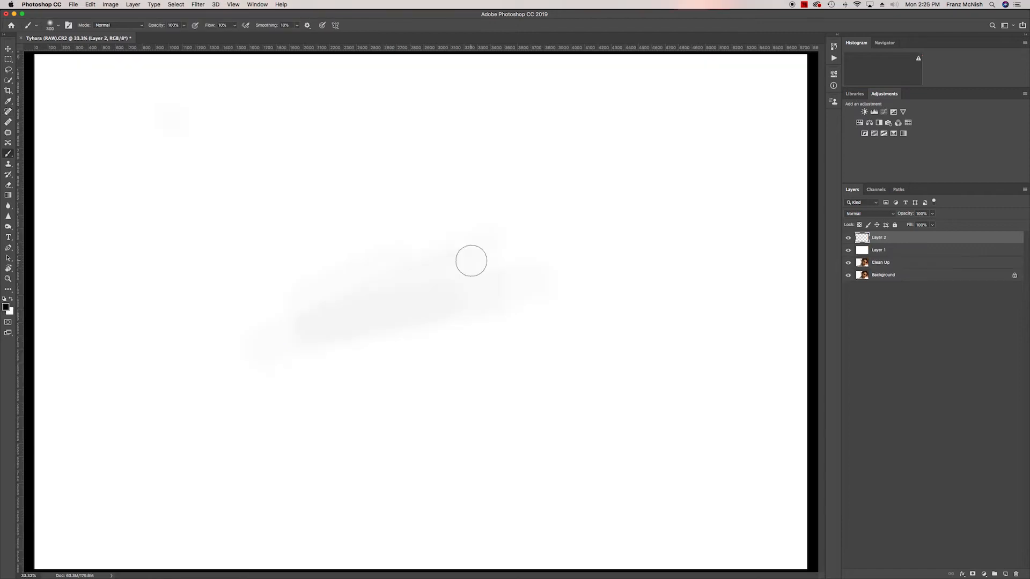
mouse_move(471, 260)
left_mouse_down()
mouse_move(496, 260)
mouse_move(416, 278)
mouse_move(230, 277)
mouse_move(265, 294)
mouse_move(183, 293)
mouse_move(448, 293)
mouse_move(515, 268)
mouse_move(97, 255)
mouse_move(350, 340)
mouse_move(200, 230)
mouse_move(299, 218)
mouse_move(255, 235)
mouse_move(338, 269)
left_mouse_up()
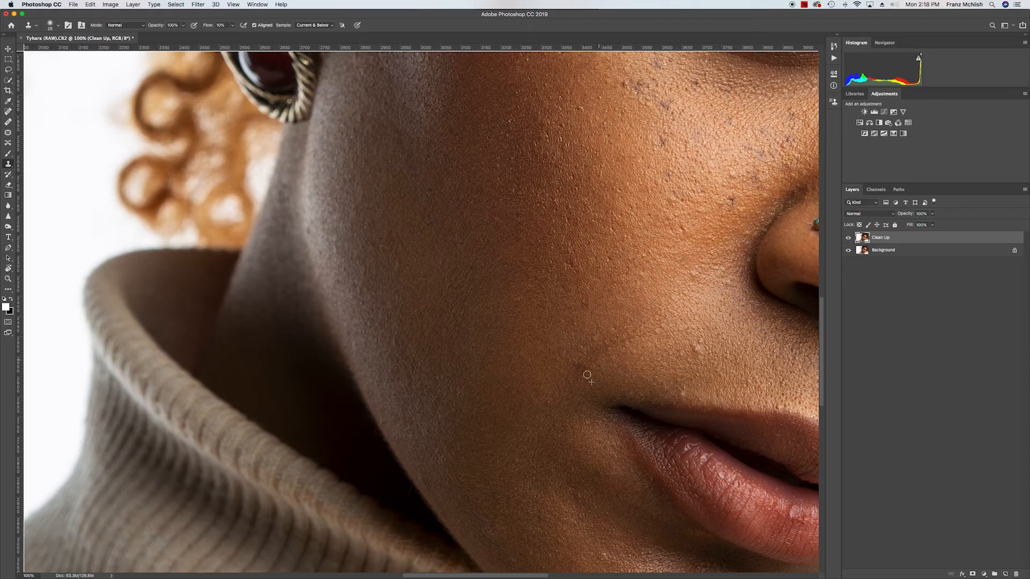
Smooth the uneven skin beside the corner of the mouth with low-flow Clone Stamp strokes on the Clean Up layer.
mouse_move(587, 374)
left_mouse_down()
mouse_move(579, 380)
mouse_move(581, 370)
left_mouse_up()
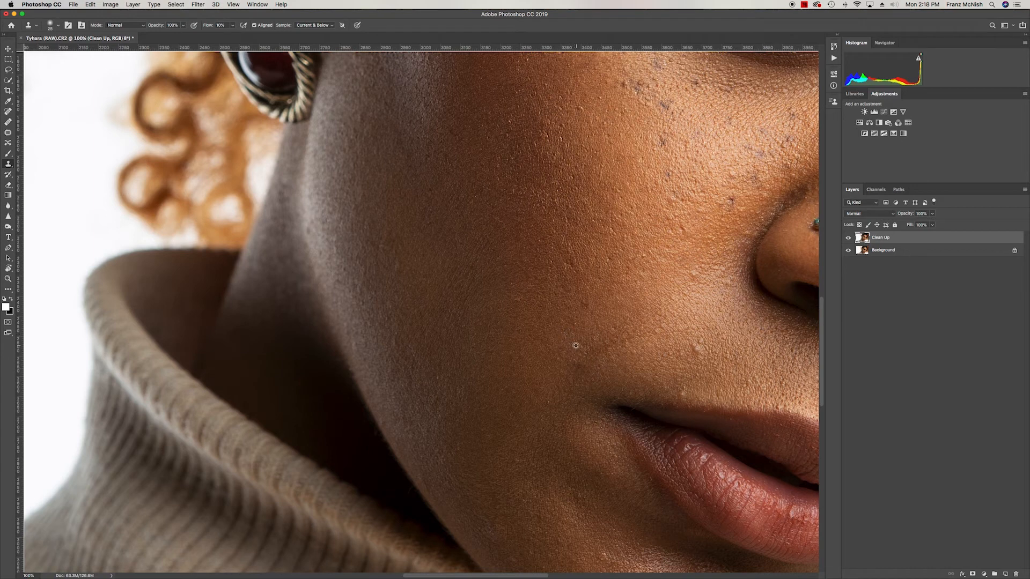
left_click_drag(574, 375, 595, 350)
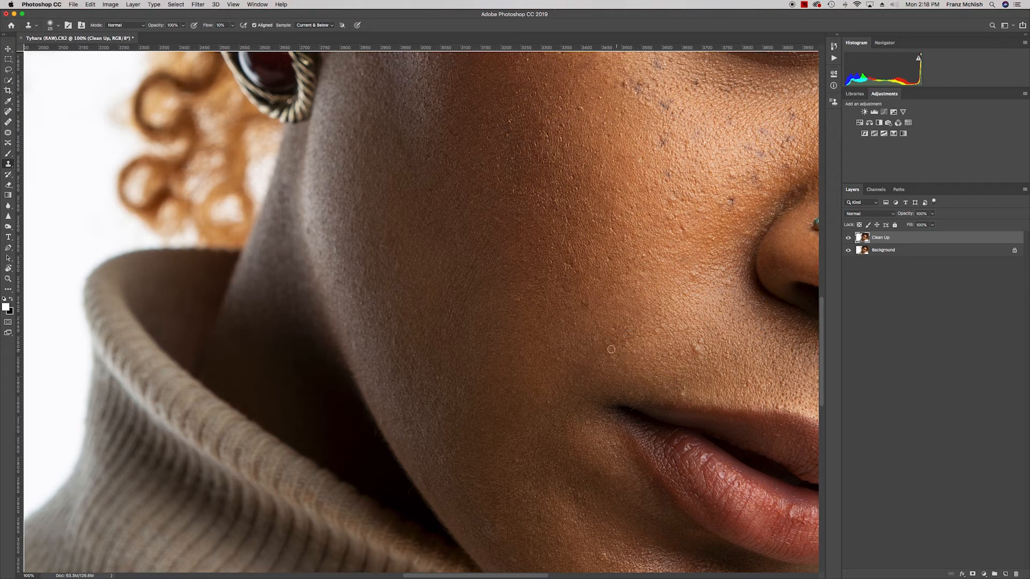
Compare the whole portrait before and after retouching by toggling the Clean Up layer's visibility.
key("super+0")
left_click(848, 238)
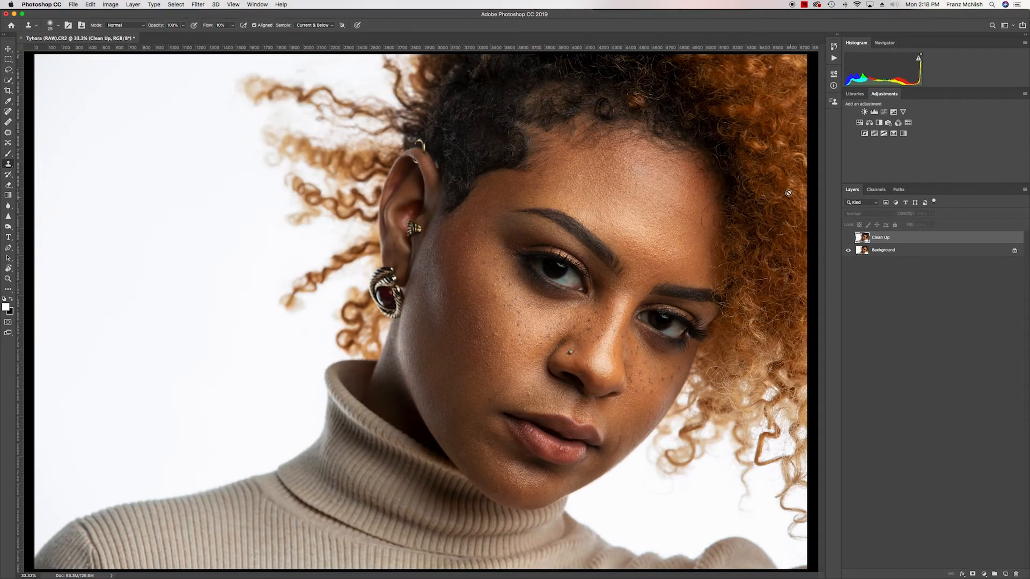
left_click(848, 237)
left_click(848, 238)
left_click(849, 238)
left_click(849, 237)
left_click(848, 237)
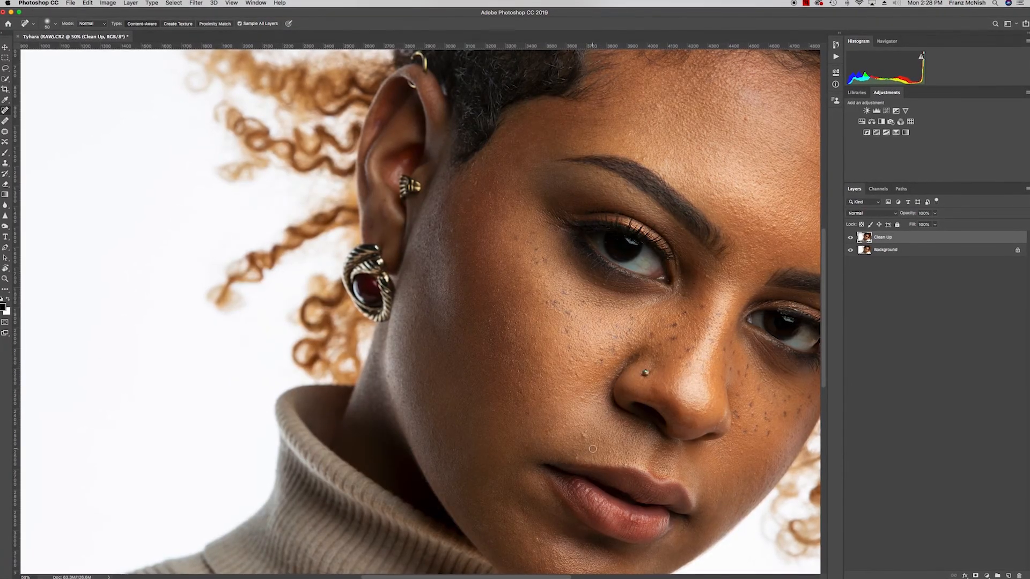
Heal the blemish above the upper lip, the stray hairs across the forehead and the spot between the eyes on the Clean Up layer.
left_click(583, 434)
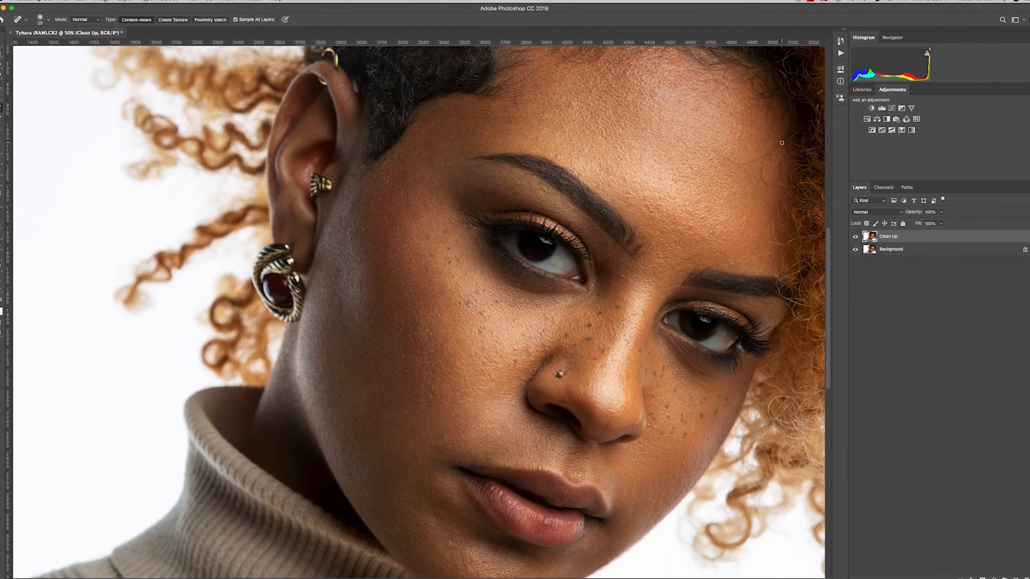
mouse_move(782, 142)
left_mouse_down()
mouse_move(756, 159)
mouse_move(720, 161)
left_mouse_up()
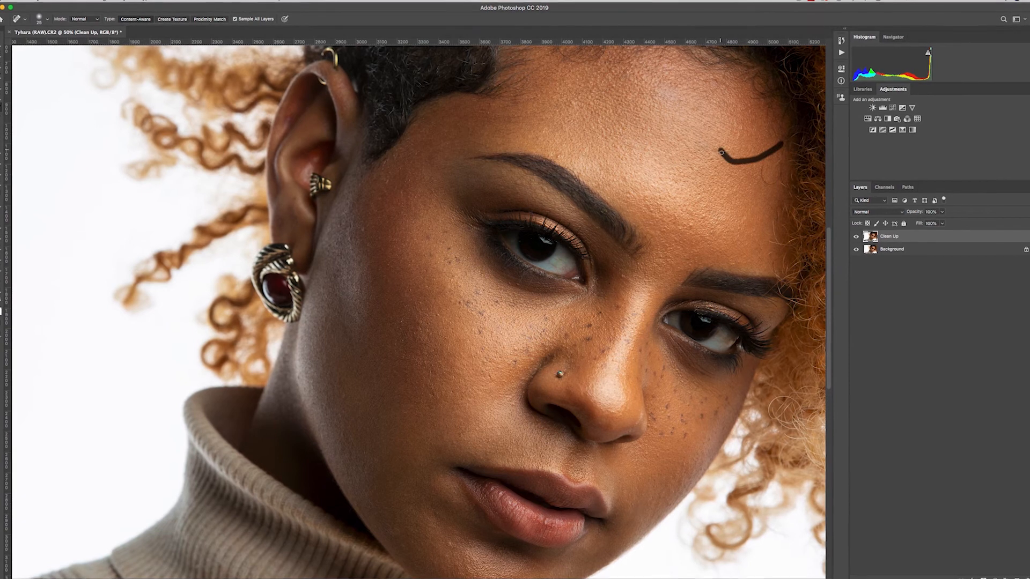
left_click_drag(600, 81, 620, 92)
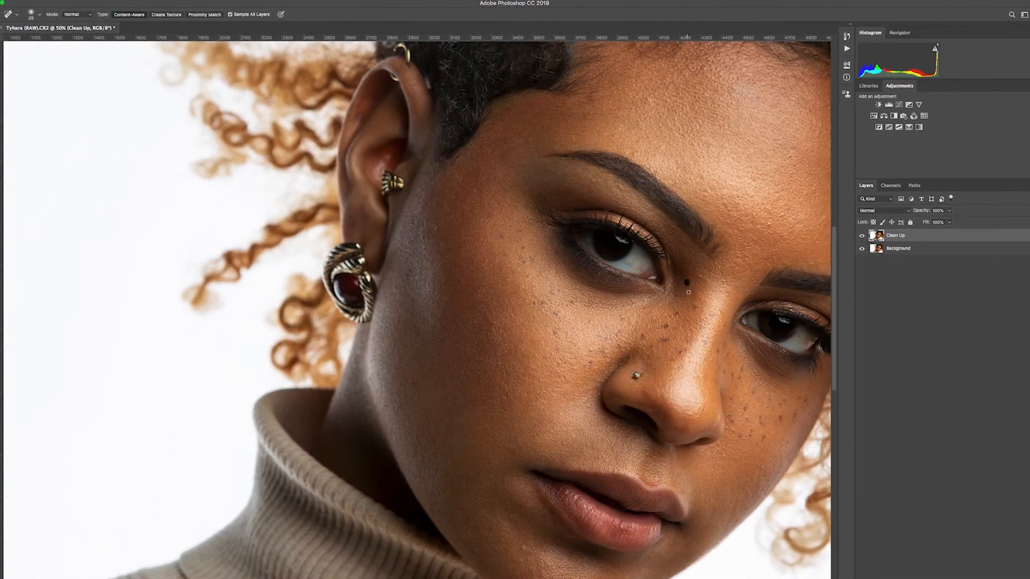
key("s")
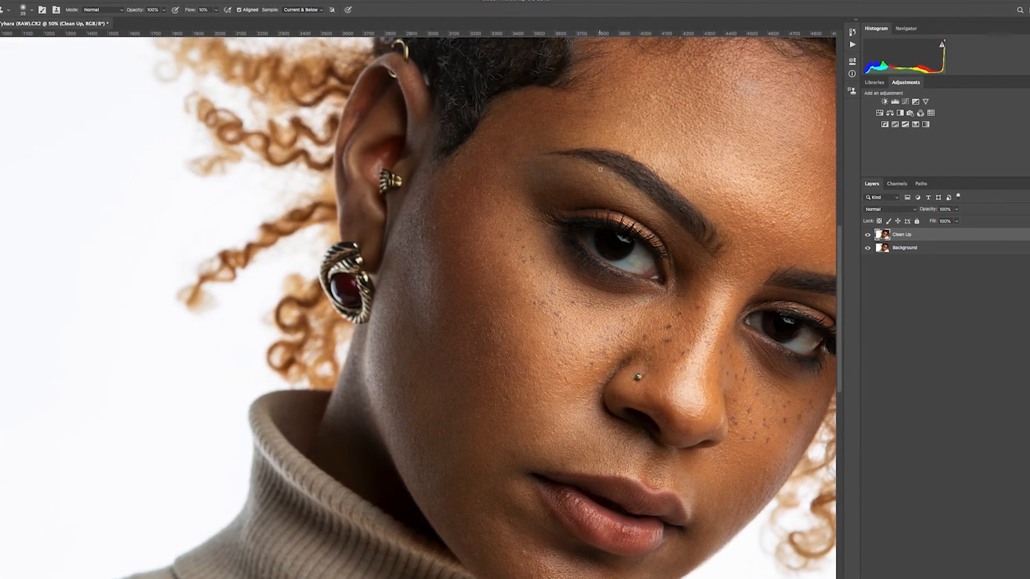
Remove the remaining small blemishes on the temple, cheek and jaw using the Spot Healing Brush with a smaller brush size.
key("j")
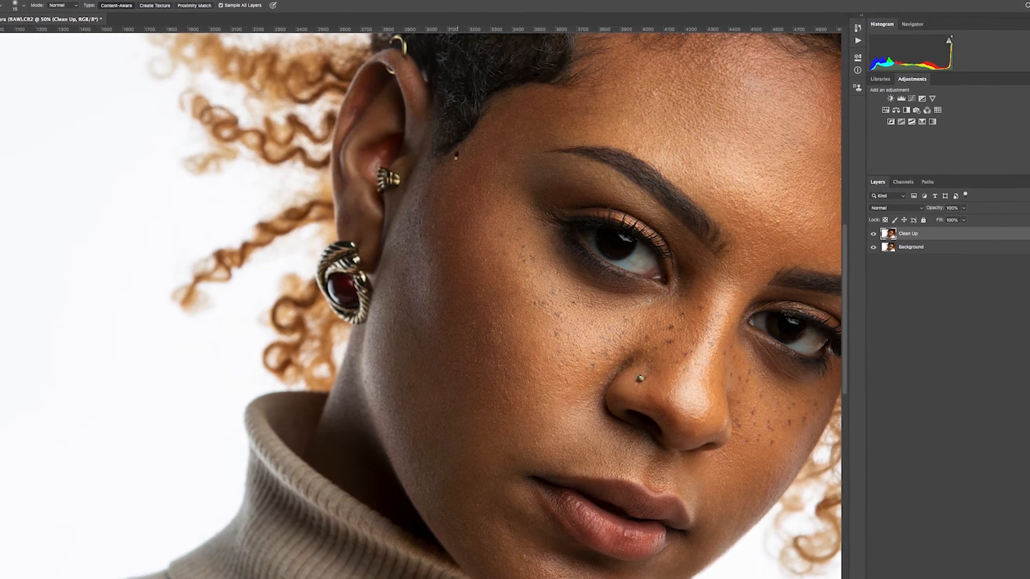
key("super+minus")
key("super+minus")
key("super+plus")
key("bracketleft")
key("bracketleft")
left_click(497, 474)
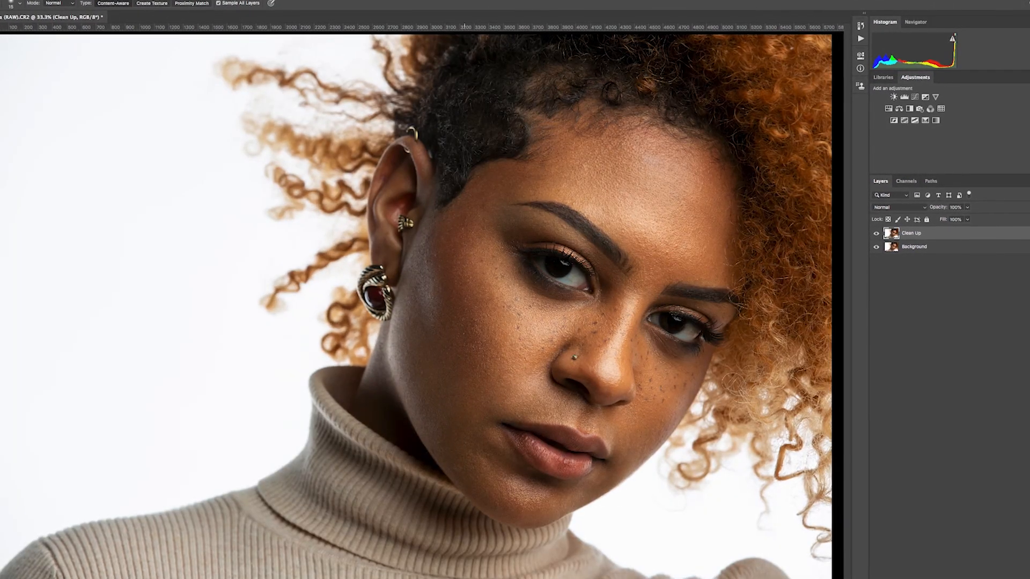
left_click(519, 314)
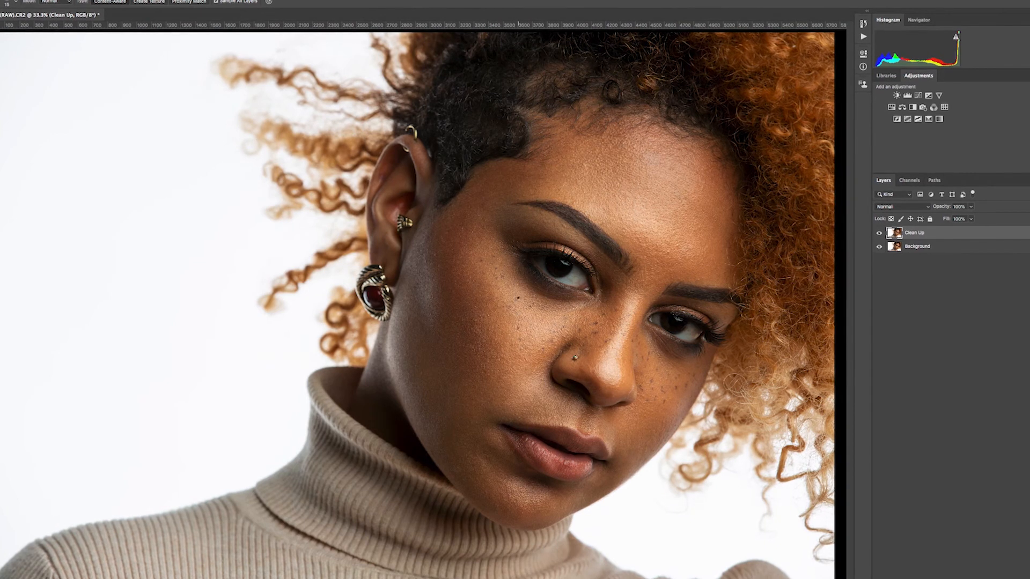
left_click(570, 306)
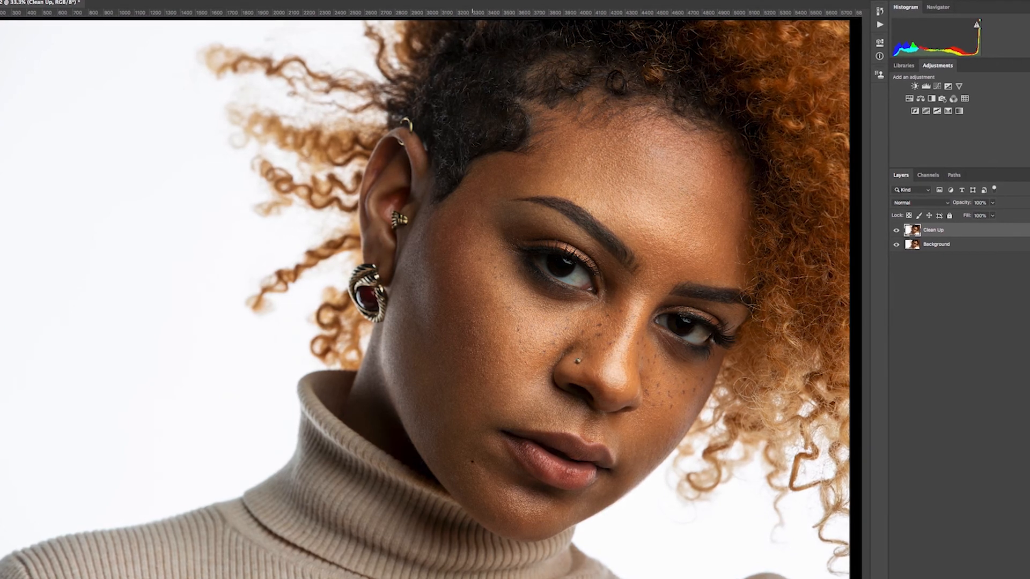
left_click(462, 452)
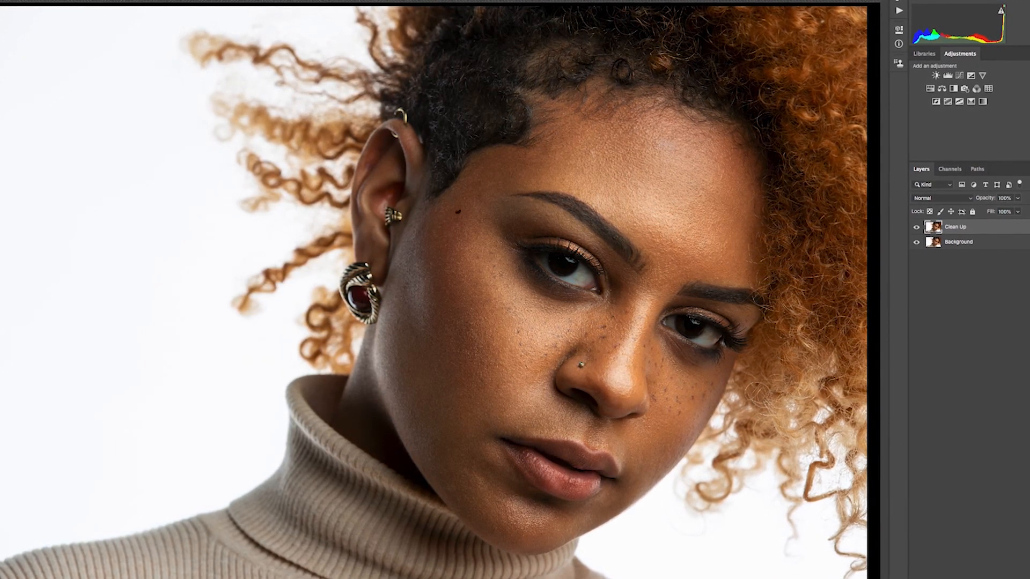
Hide the Clean Up layer to compare the retouched skin with the original photo.
left_click(919, 227)
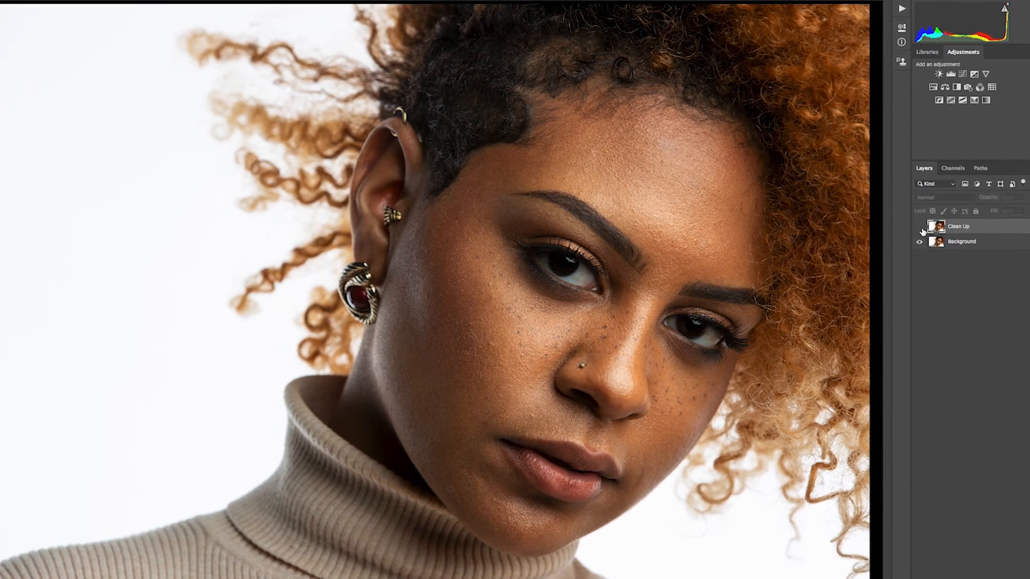